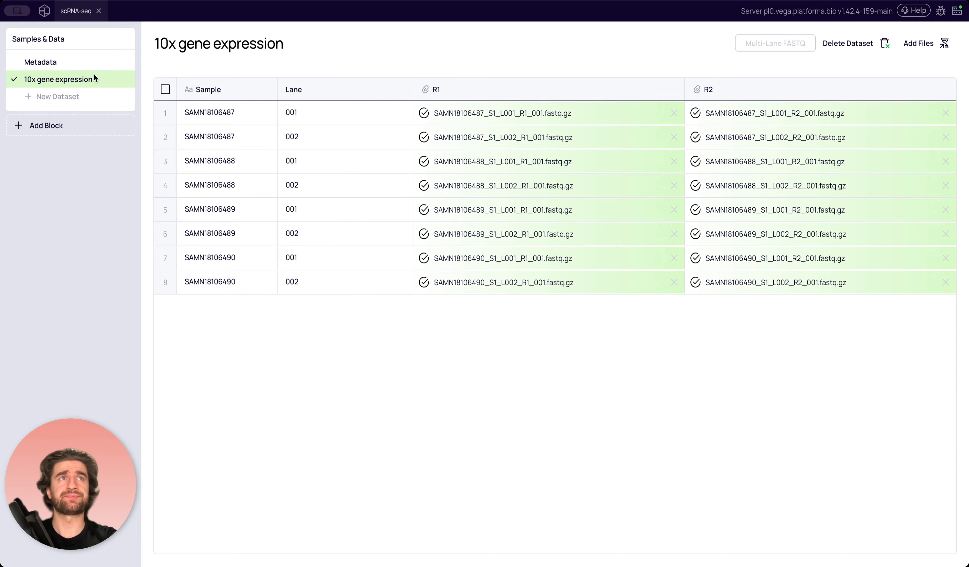
Review the sample metadata and the 10x gene expression dataset, and add a Cell Ranger block to the project.
left_click(67, 61)
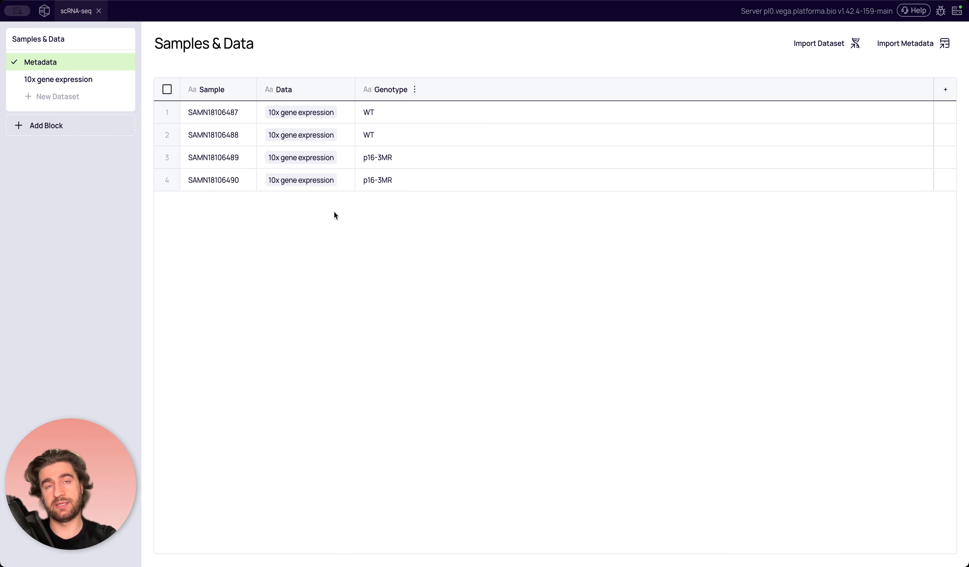
left_click(86, 81)
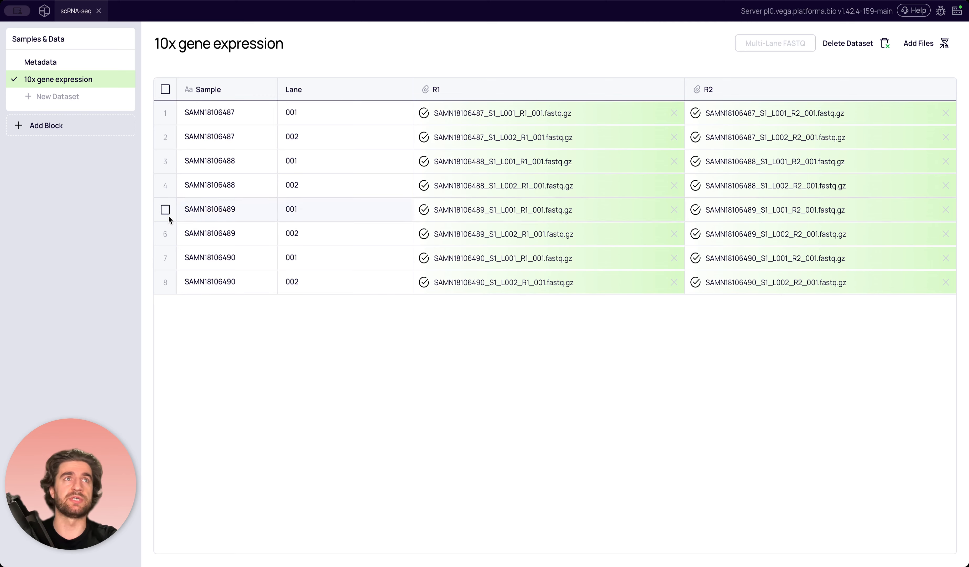
left_click(80, 127)
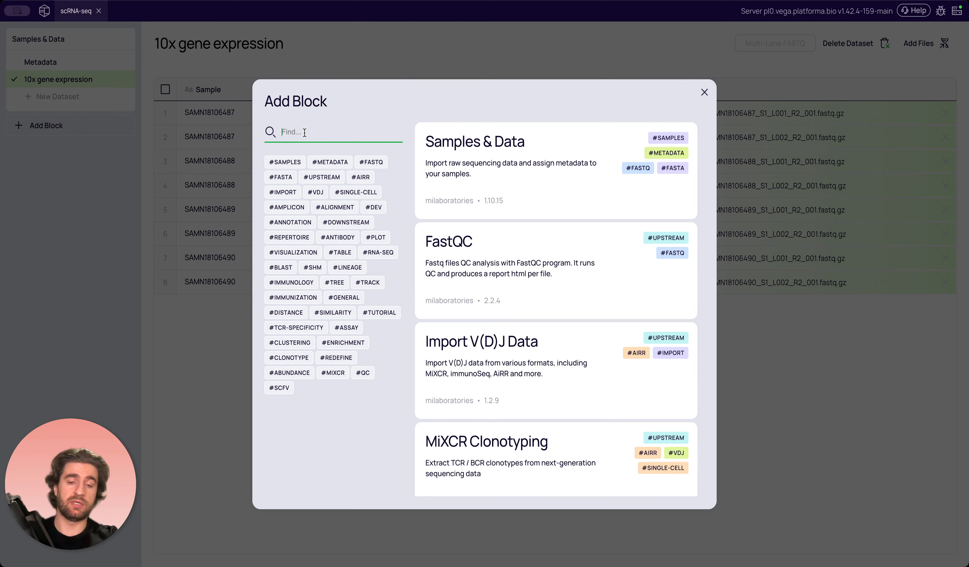
type("cell")
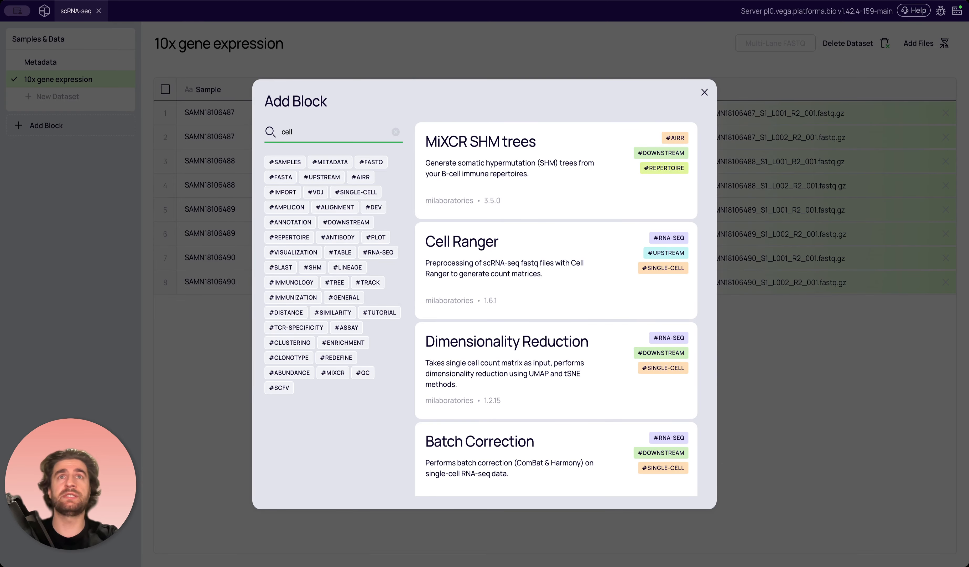
left_click(509, 291)
left_click(424, 473)
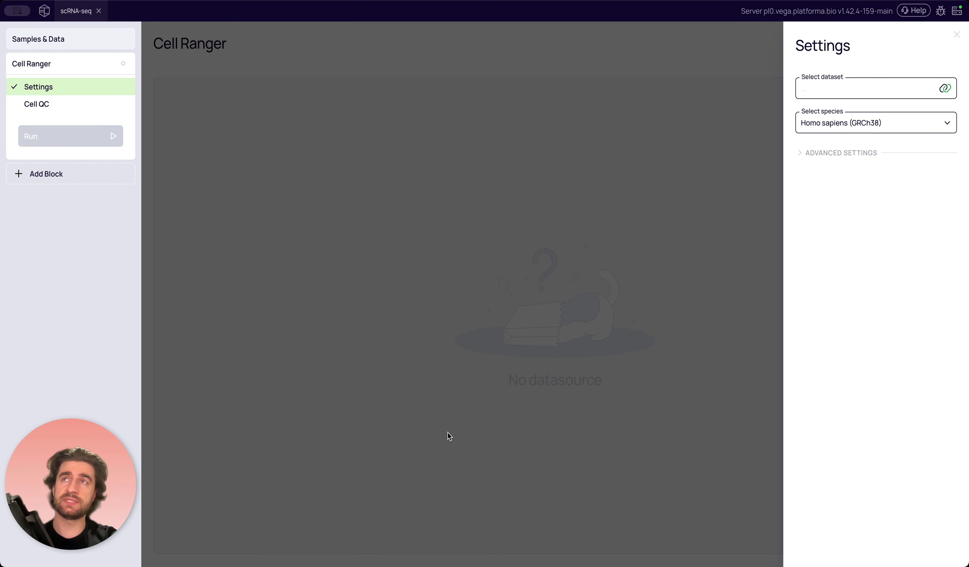
Run Cell Ranger on the 10x gene expression dataset with Mus musculus (GRCm39) as the species.
left_click(823, 94)
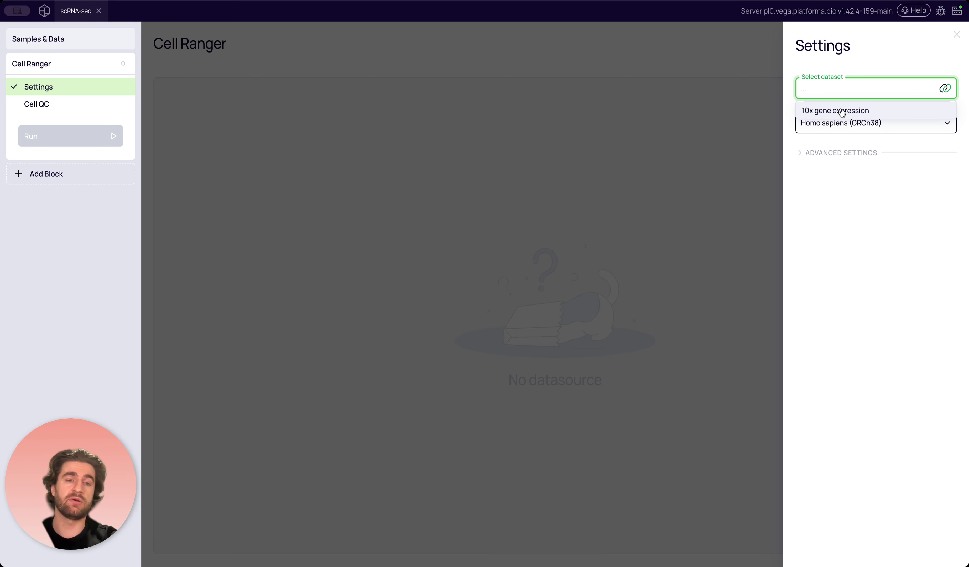
left_click(858, 115)
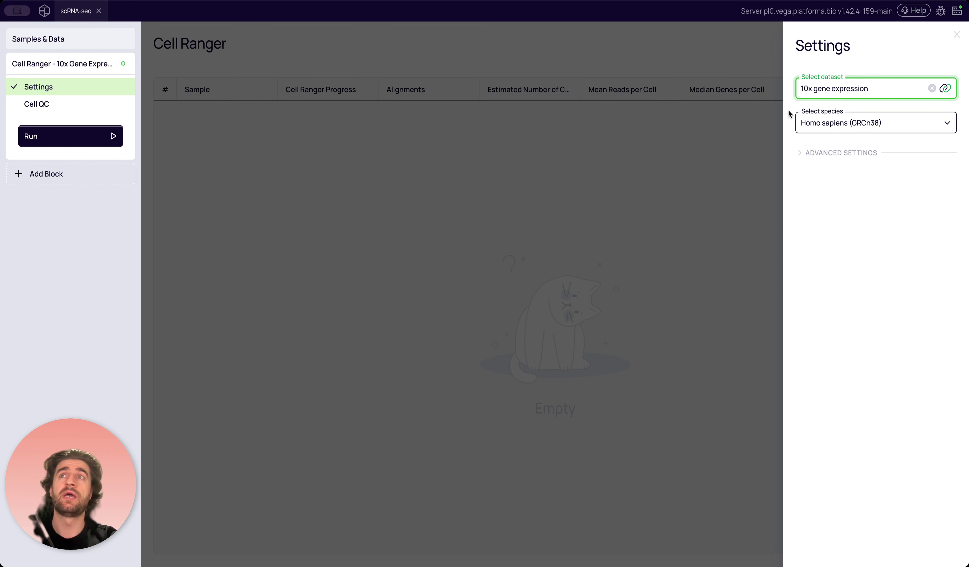
left_click(826, 124)
scroll(828, 152, "down", 3)
scroll(839, 198, "up", 1)
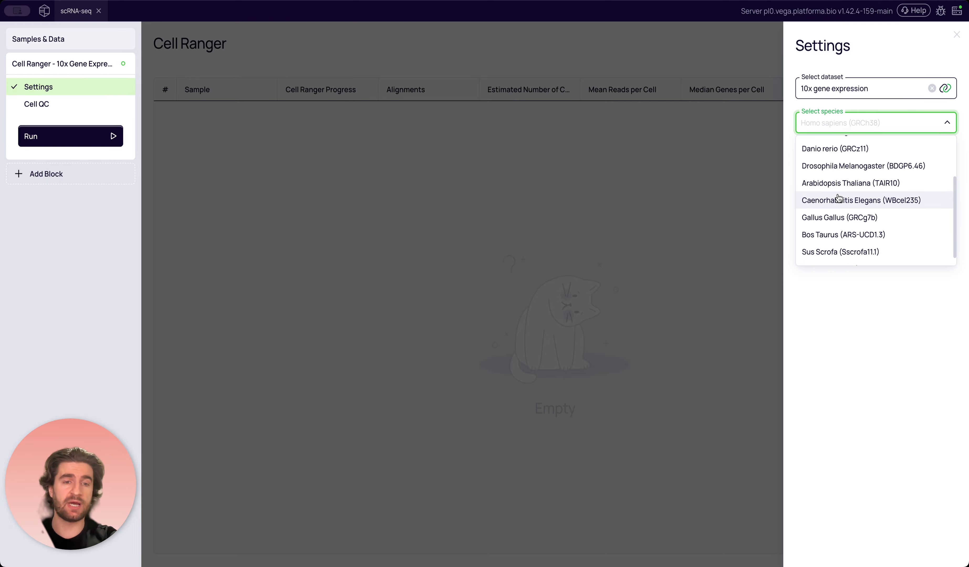
scroll(839, 198, "up", 3)
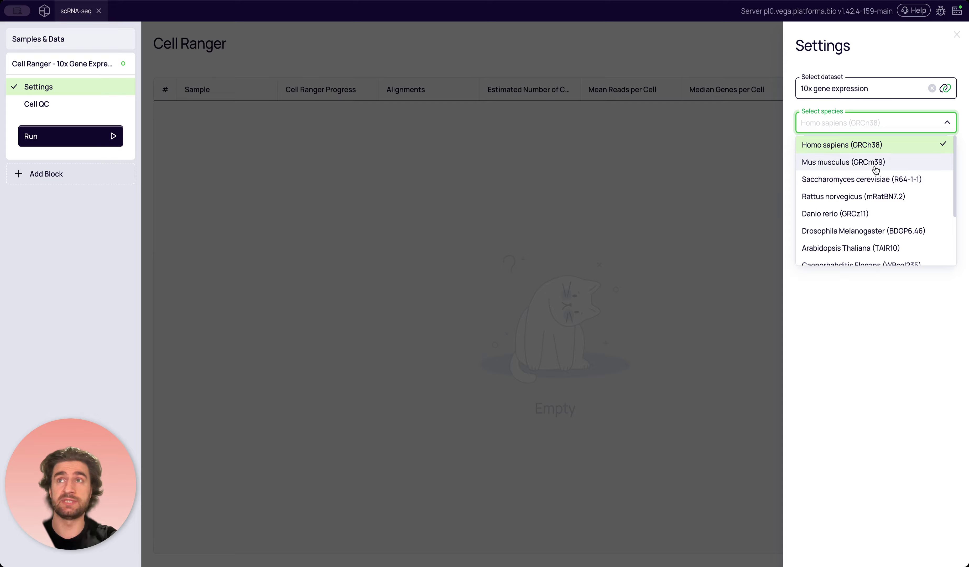
left_click(851, 162)
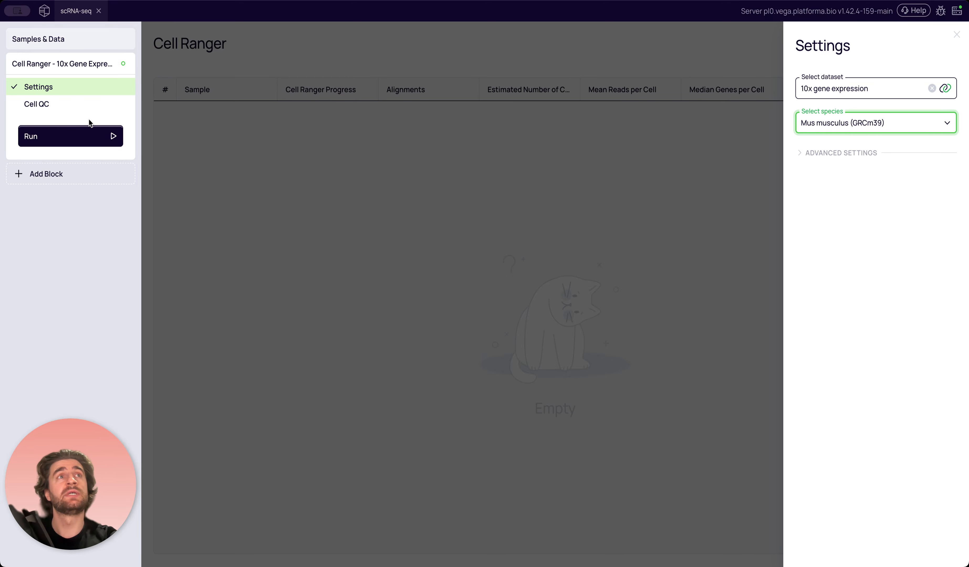
left_click(89, 136)
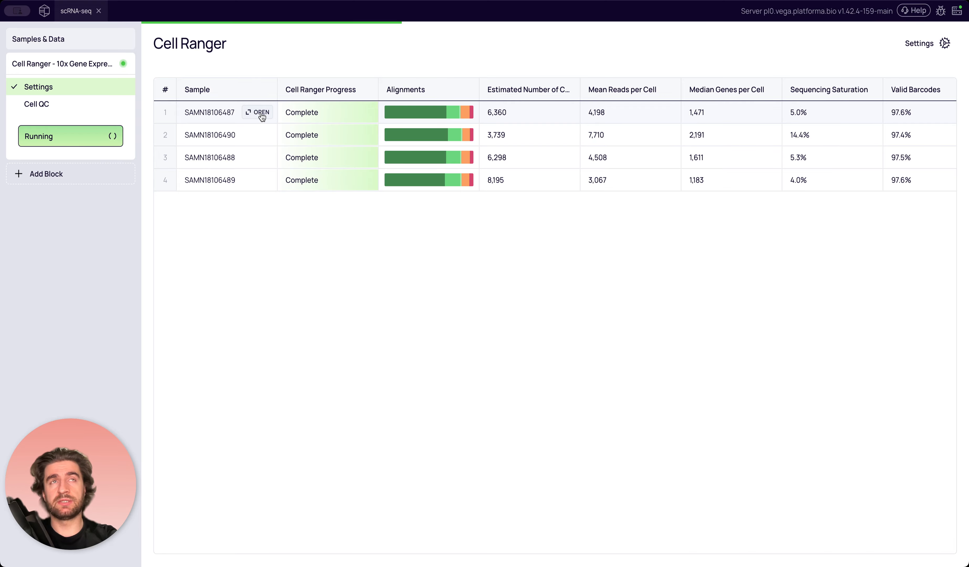
Open the Cell Ranger results for sample SAMN18106487 and examine its alignment report and run log.
left_click(260, 114)
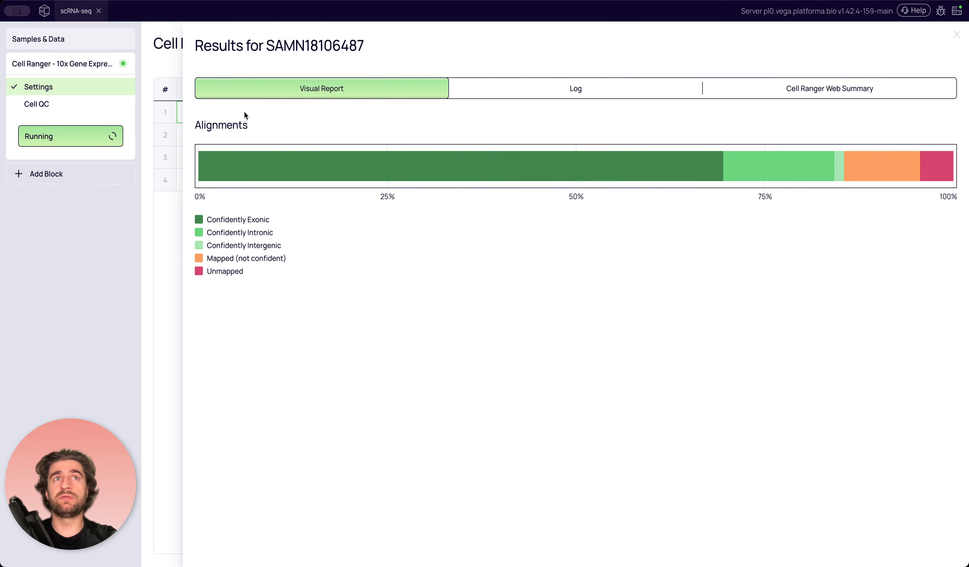
left_click(569, 89)
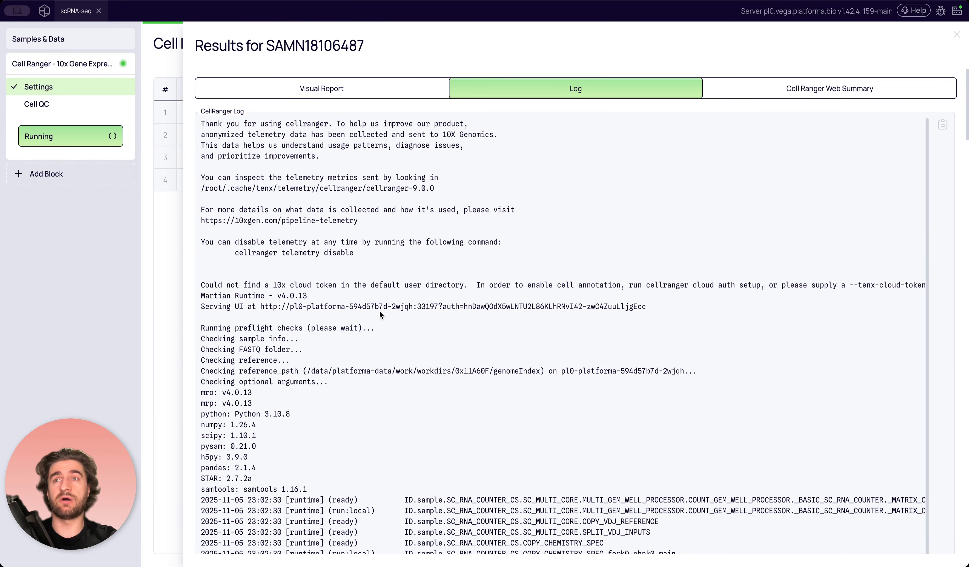
scroll(386, 322, "down", 20)
scroll(388, 322, "up", 15)
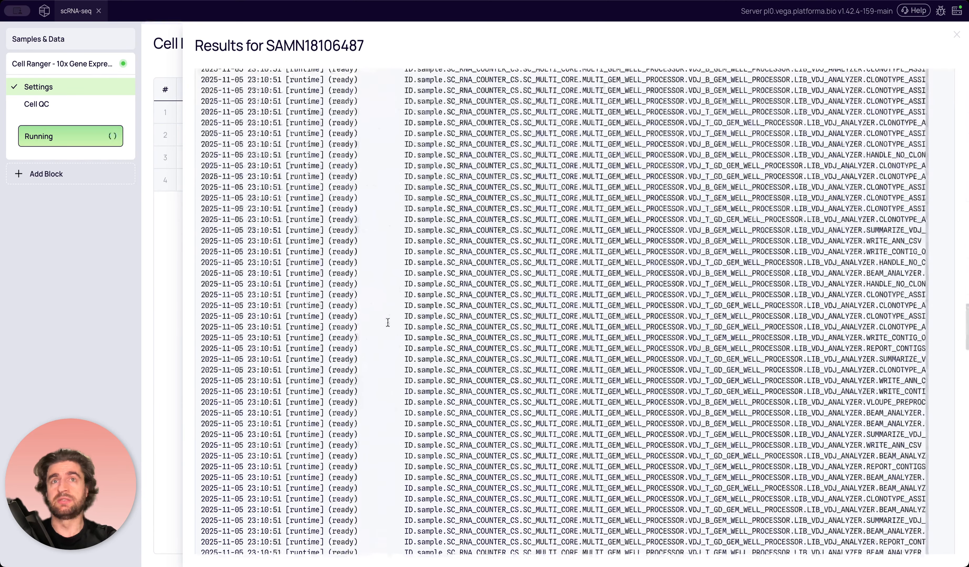
scroll(388, 322, "up", 5)
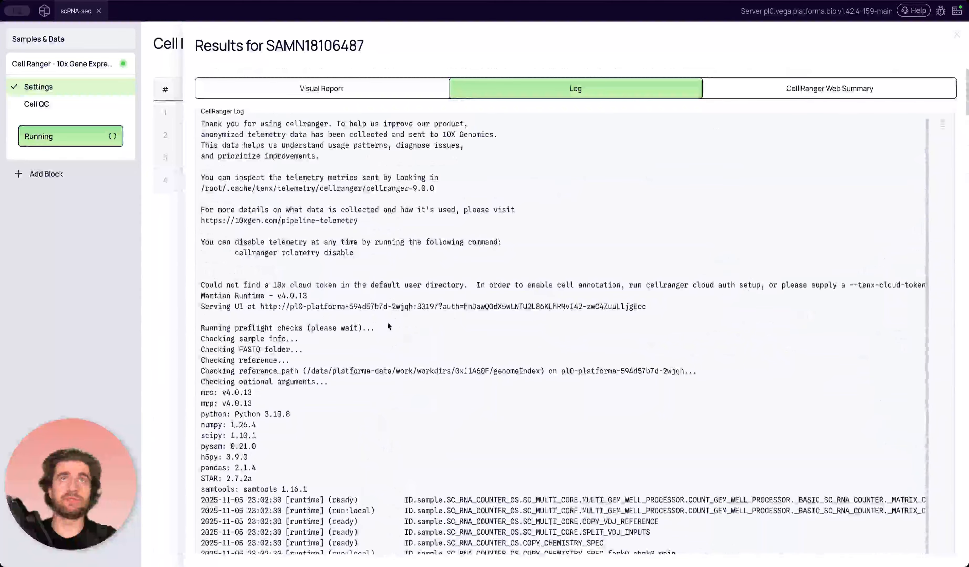
left_click(359, 92)
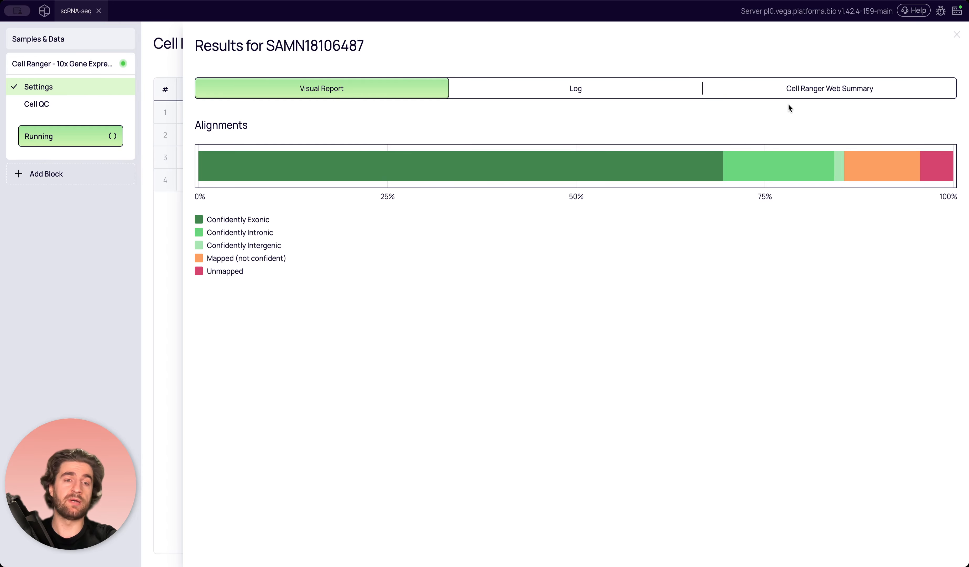
Examine the cell, run, sequencing and mapping metrics in the sample's Cell Ranger web summary.
left_click(804, 94)
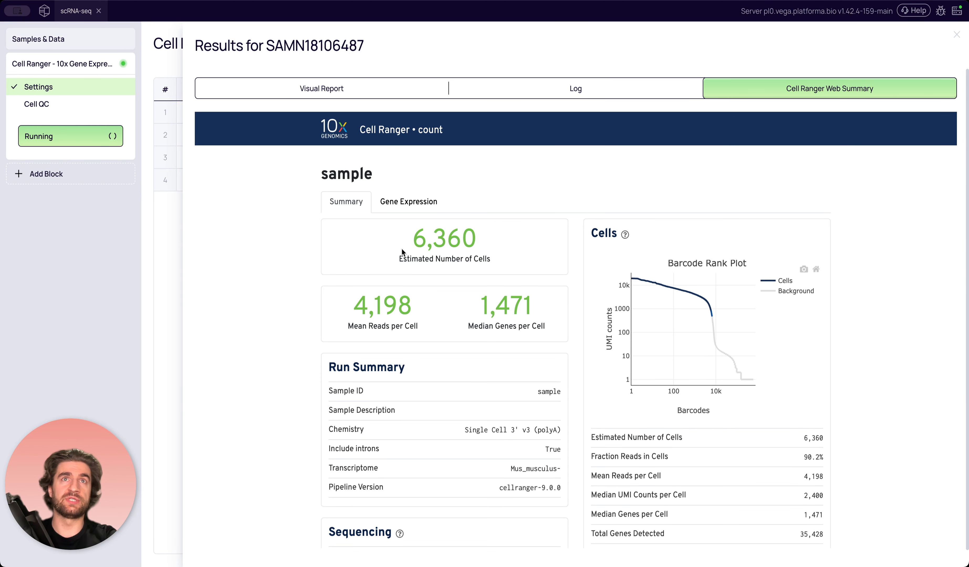
scroll(392, 269, "down", 2)
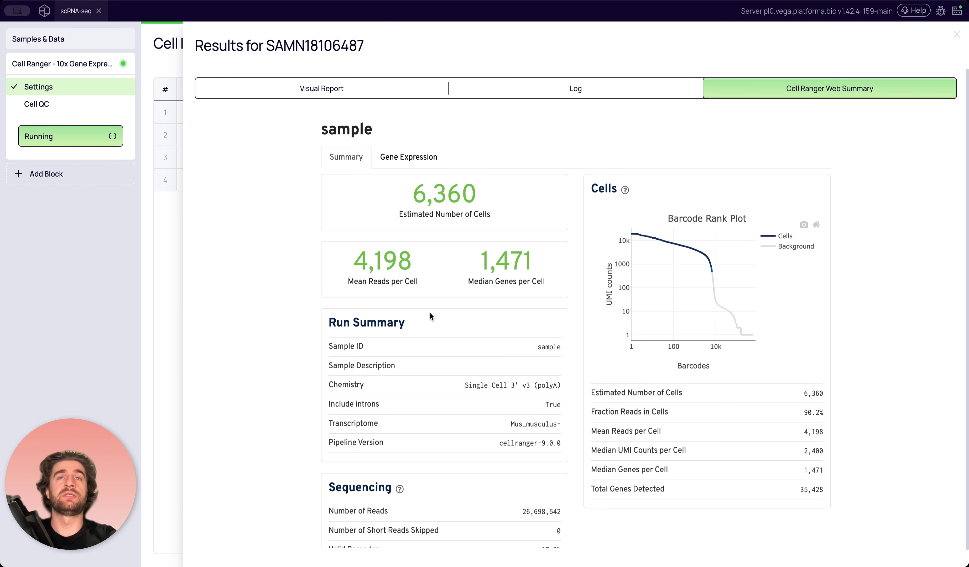
scroll(431, 316, "down", 3)
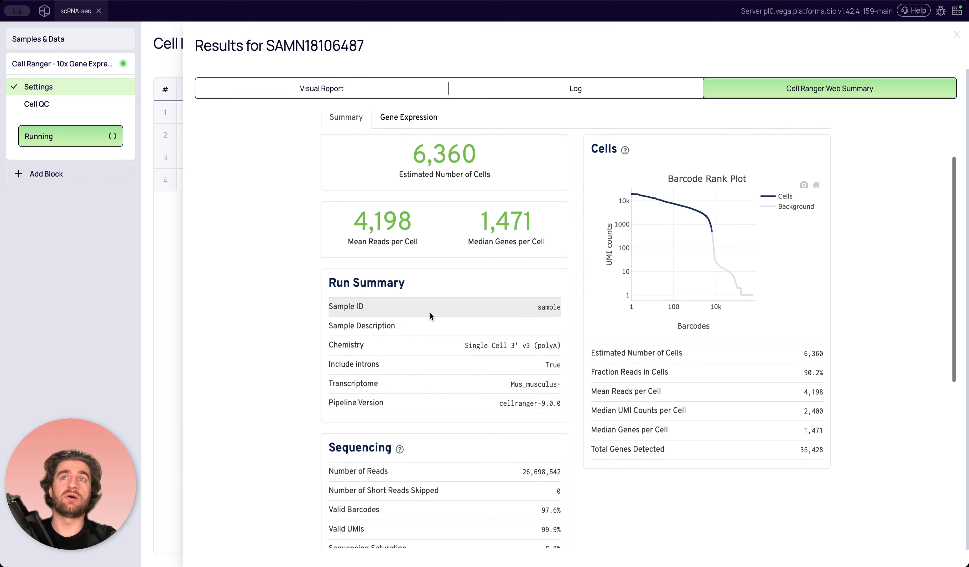
scroll(430, 316, "down", 6)
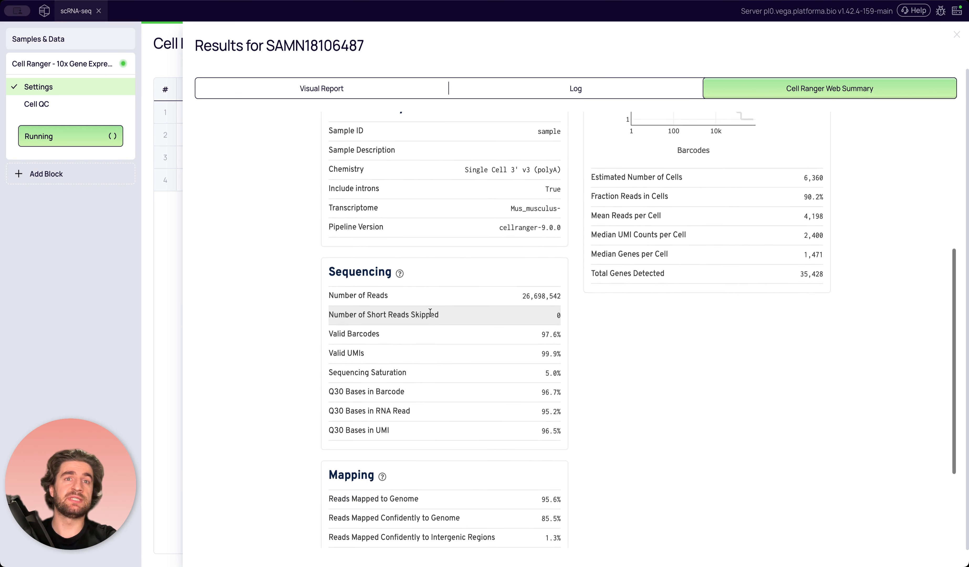
scroll(430, 316, "down", 1)
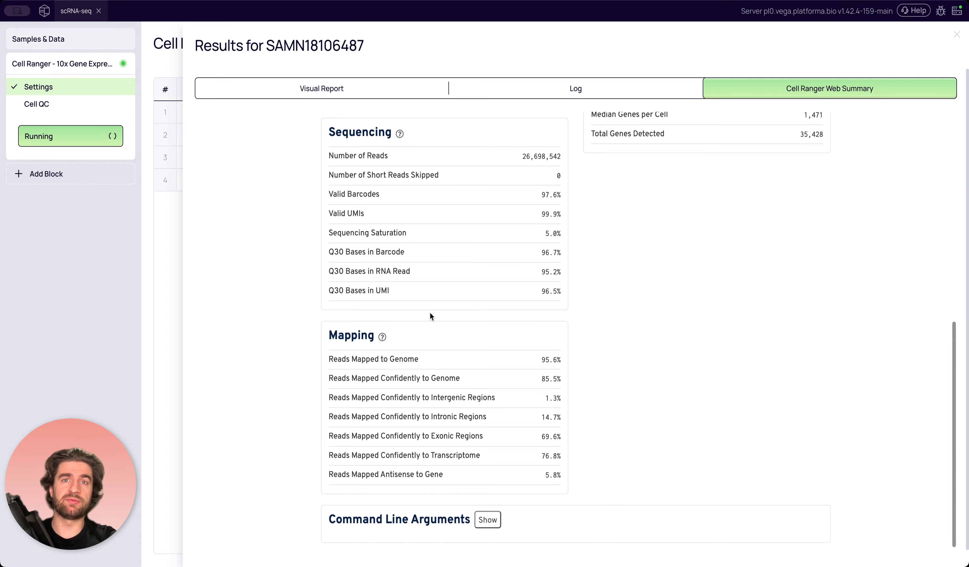
scroll(429, 312, "up", 12)
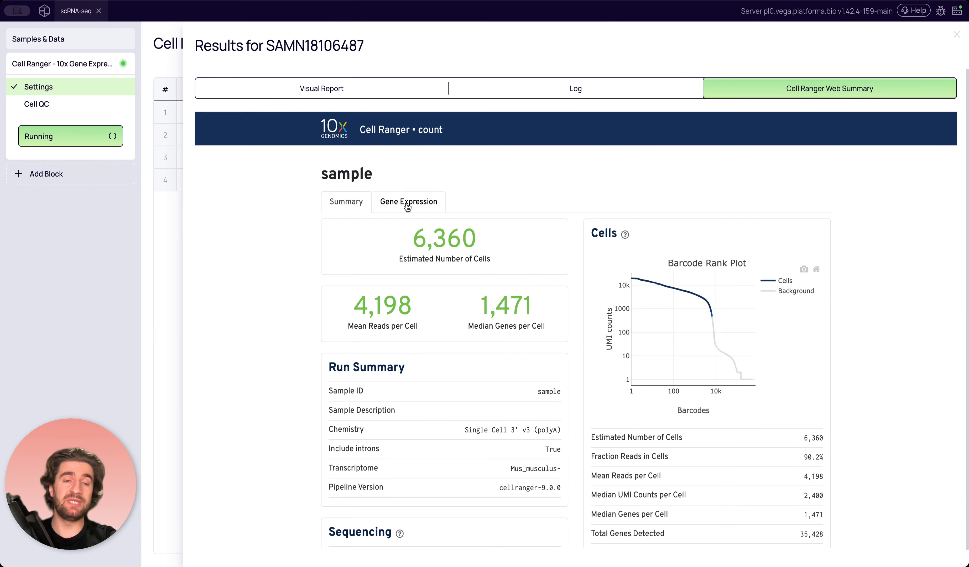
Examine the web summary's gene expression plots and top features by cluster, and close the results for SAMN18106487.
left_click(428, 205)
scroll(505, 219, "down", 3)
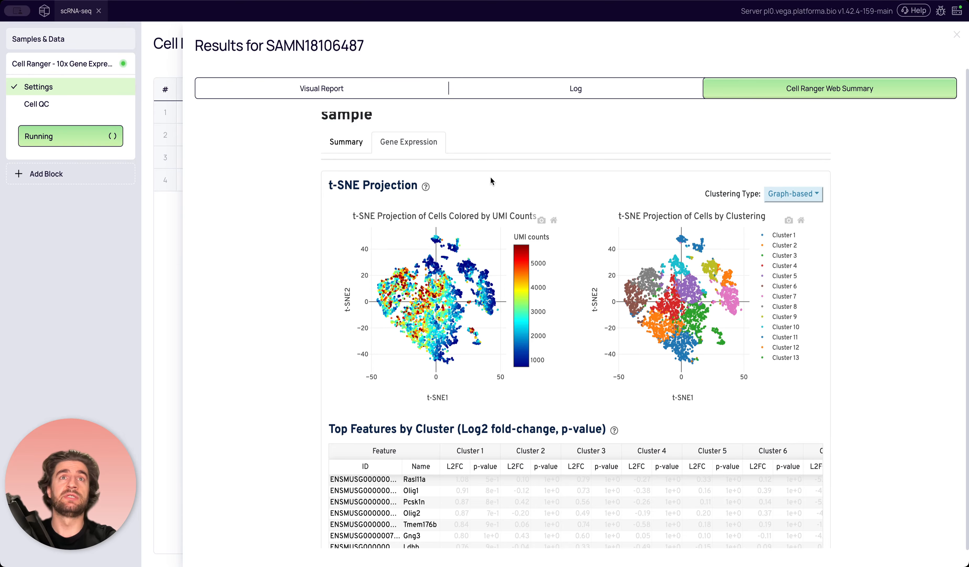
scroll(534, 336, "down", 5)
scroll(534, 338, "down", 1)
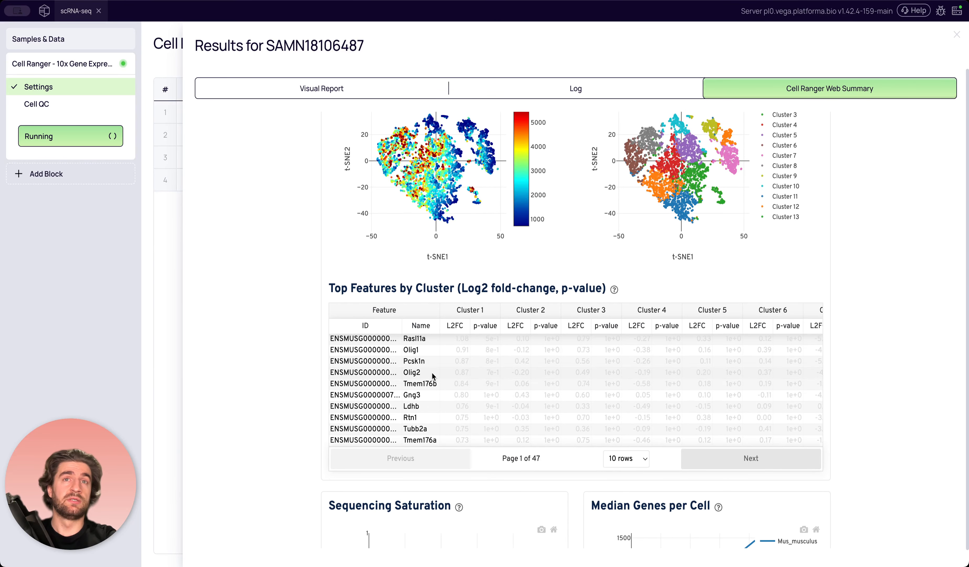
scroll(432, 382, "down", 3)
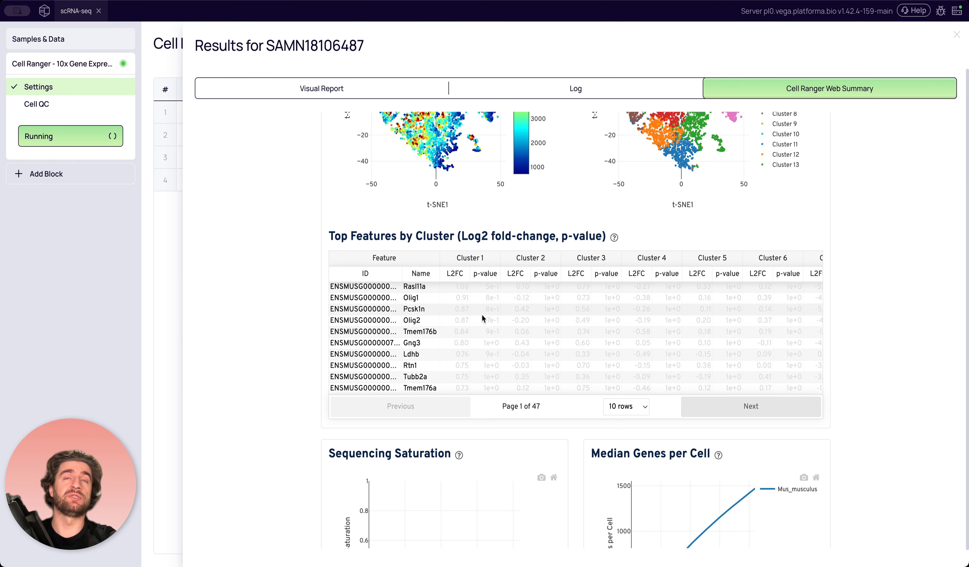
scroll(483, 318, "up", 4)
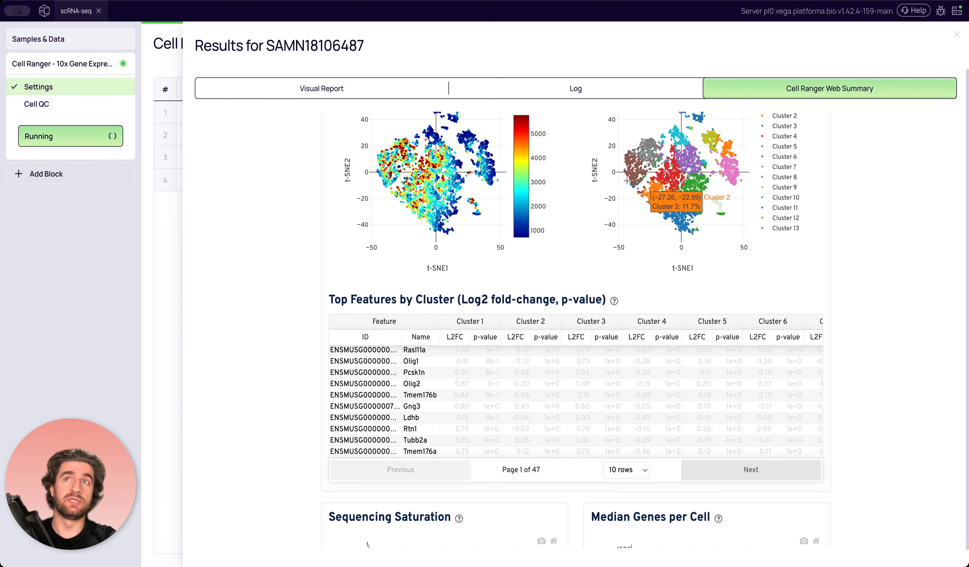
scroll(427, 390, "down", 4)
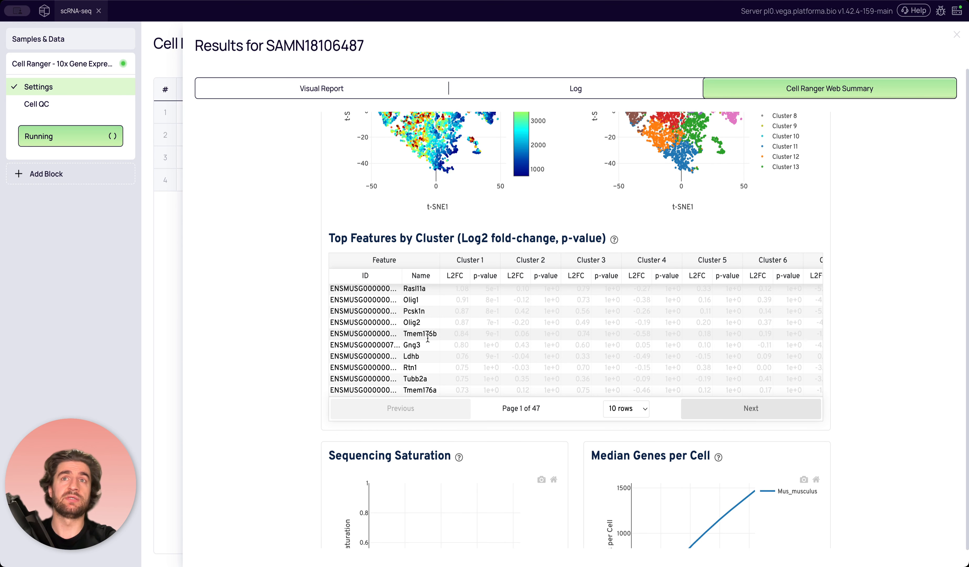
scroll(427, 338, "down", 2)
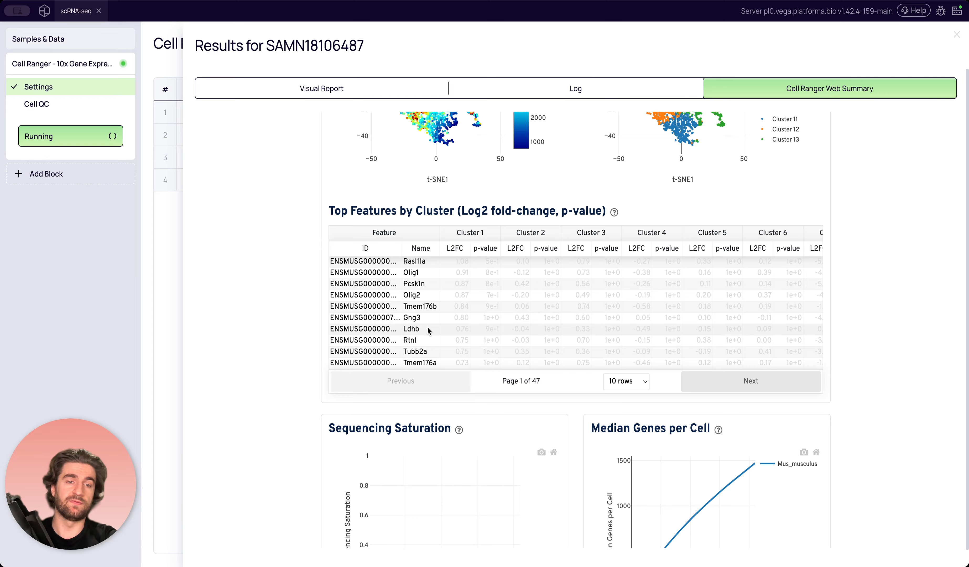
scroll(428, 335, "down", 5)
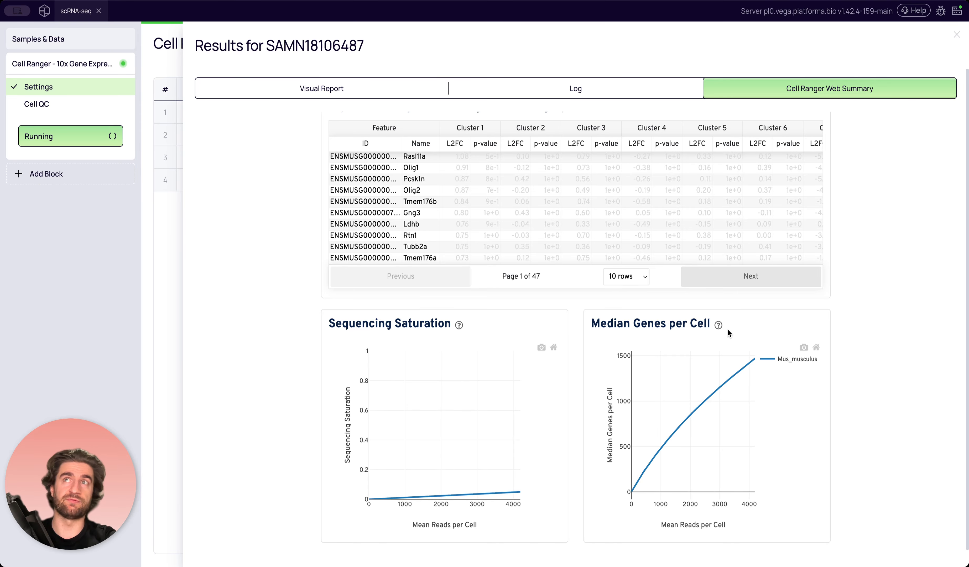
scroll(727, 328, "up", 10)
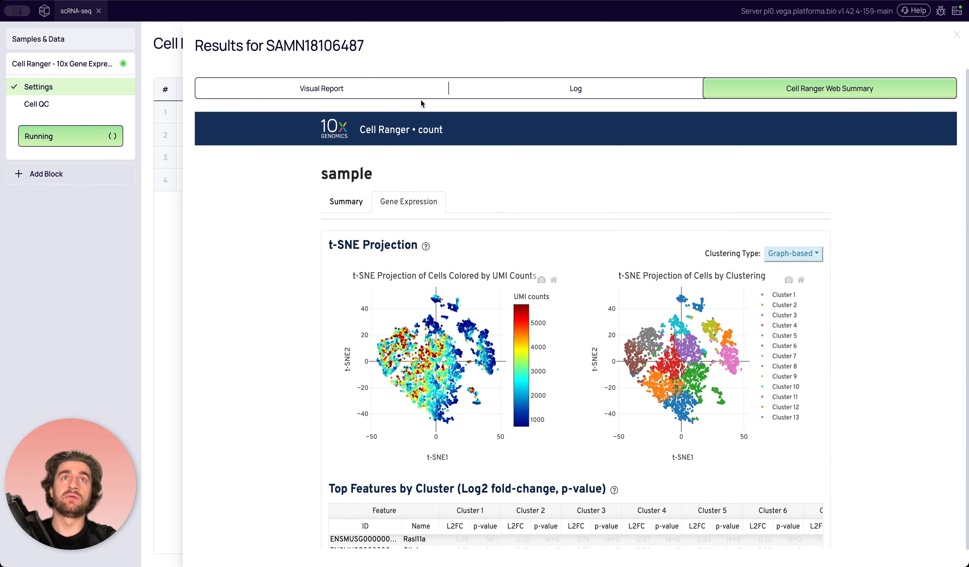
left_click(358, 202)
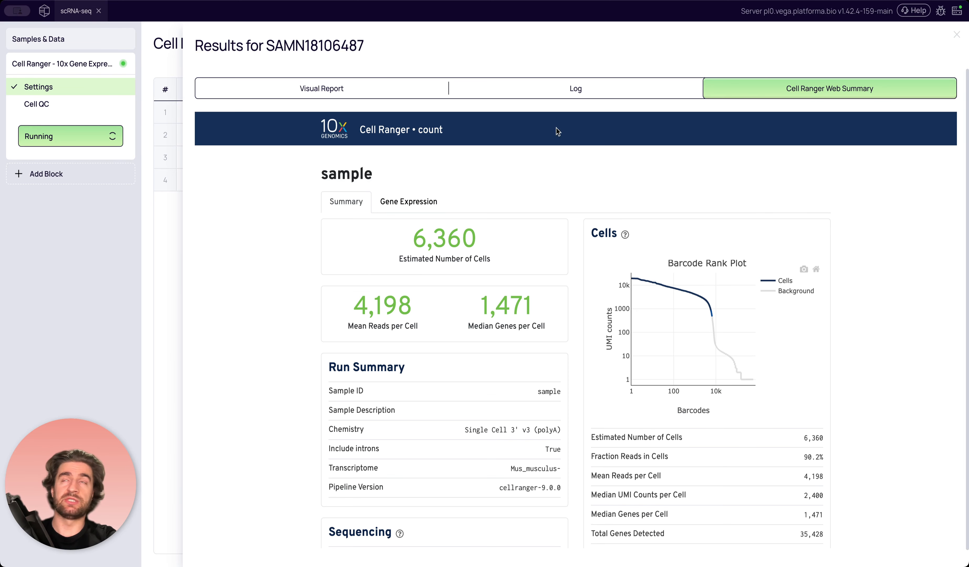
left_click(956, 34)
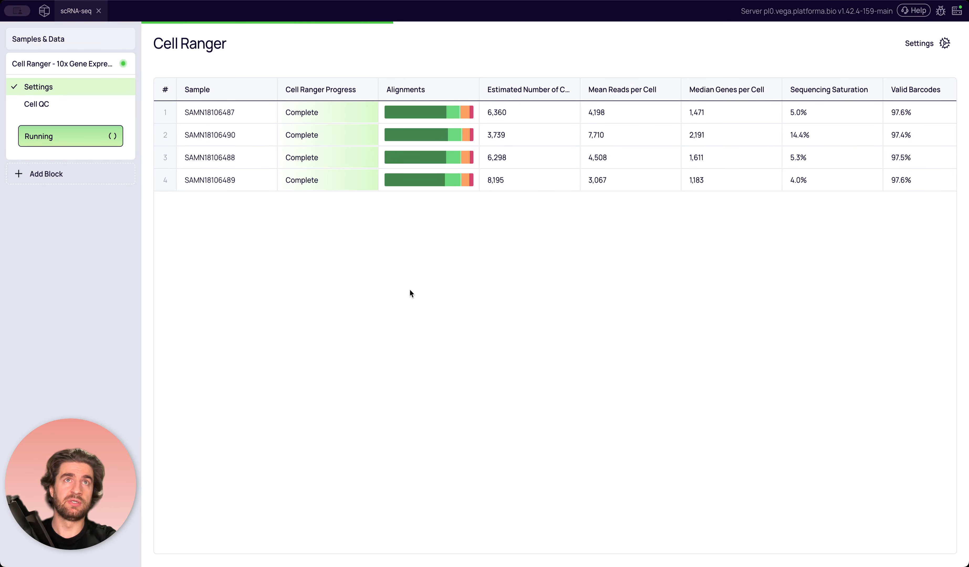